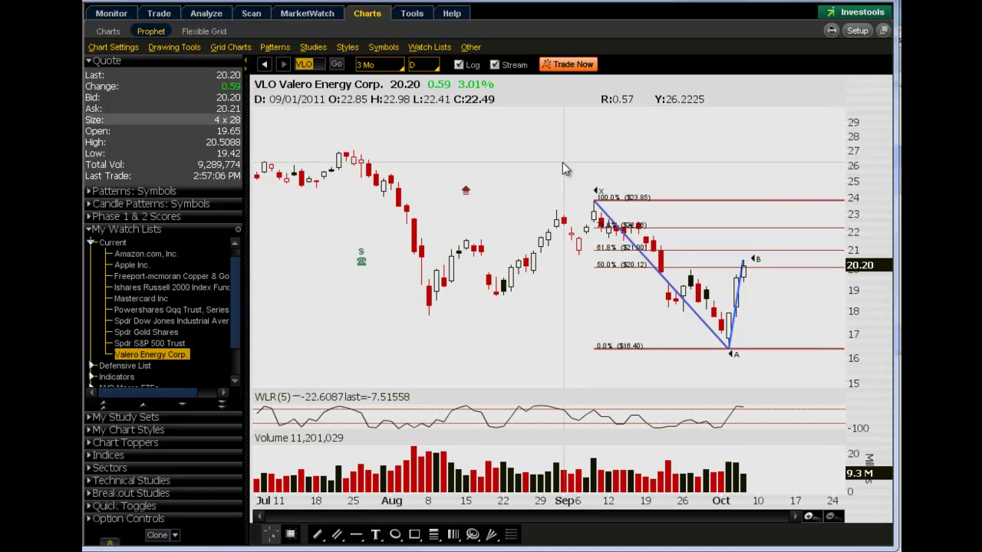
Examine the Fibonacci retracement levels of the September to October price swing on the VLO chart.
drag(563, 170, 870, 168)
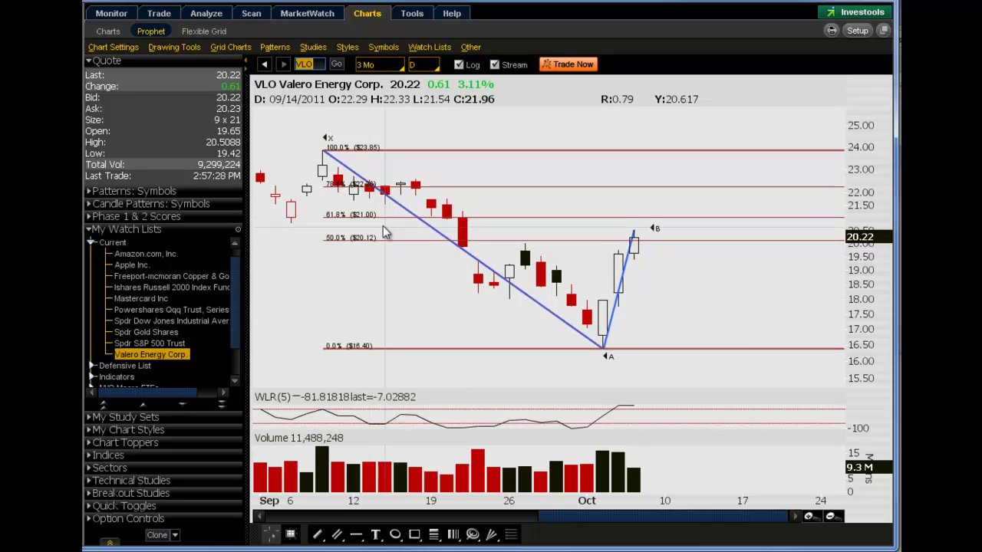
mouse_move(363, 228)
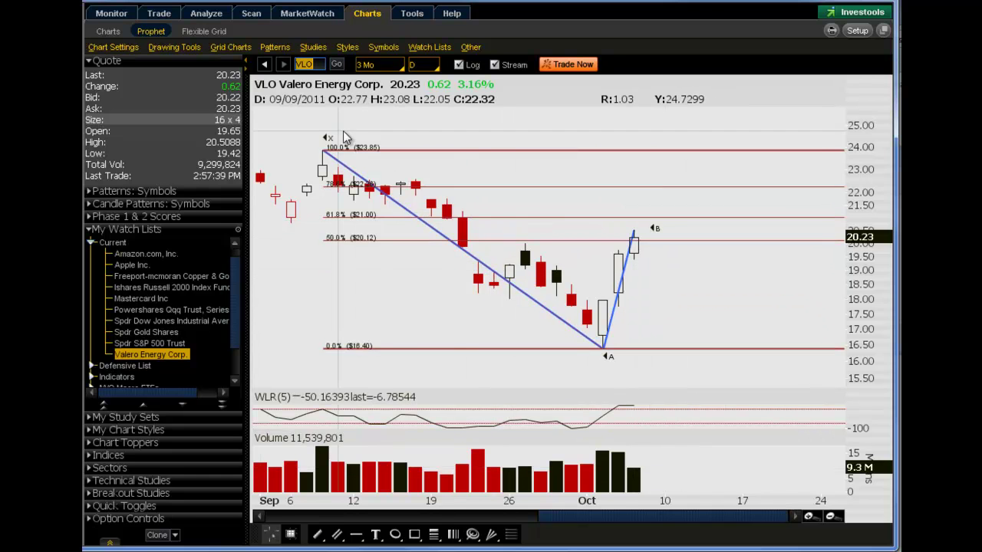
Create a buy order for the VLO NOV 11 17 put with order type MARKET and time in force GTC.
click(159, 13)
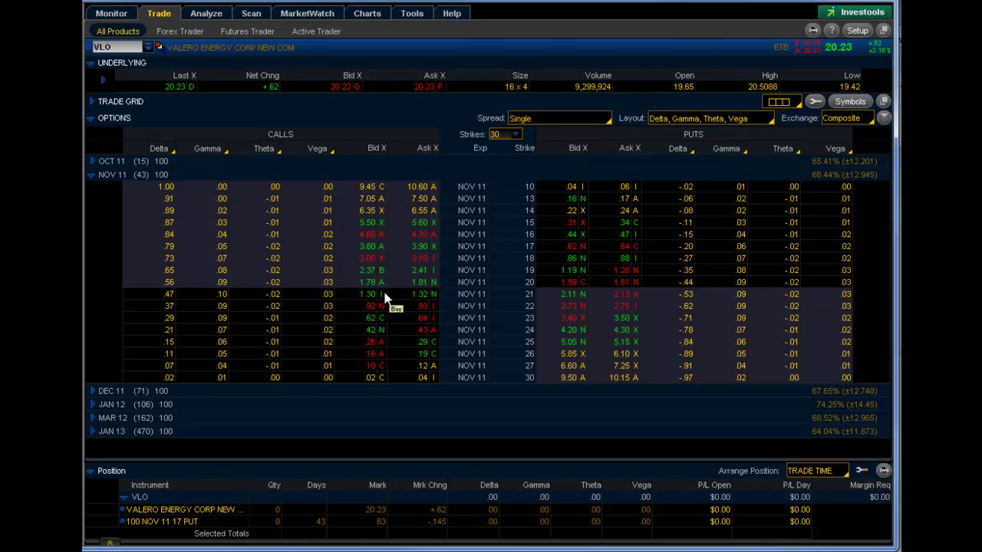
click(115, 47)
click(627, 251)
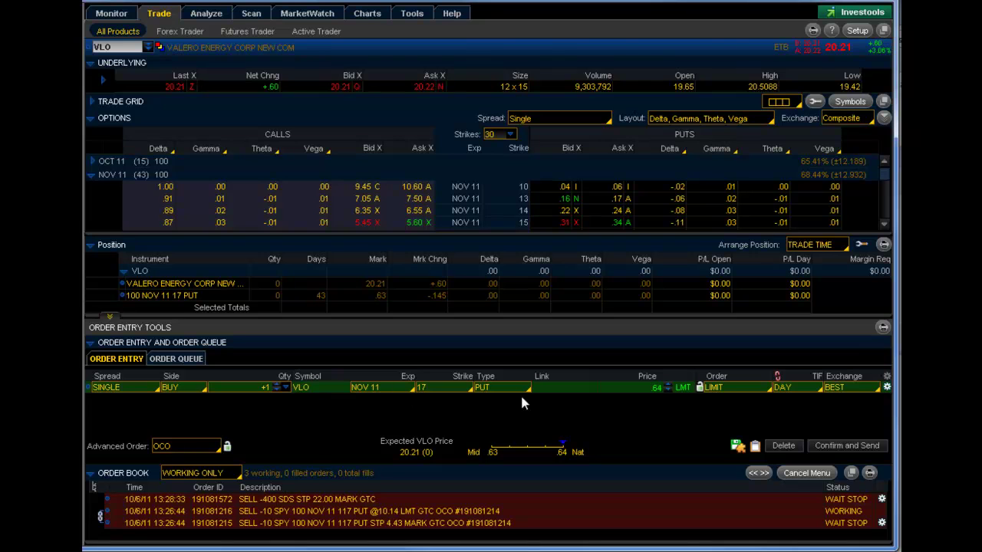
click(715, 389)
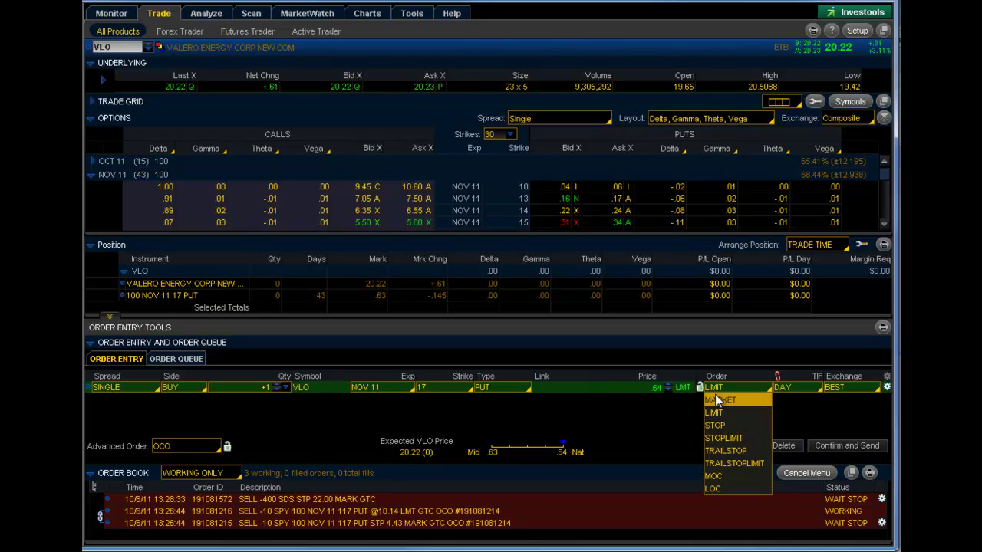
click(717, 398)
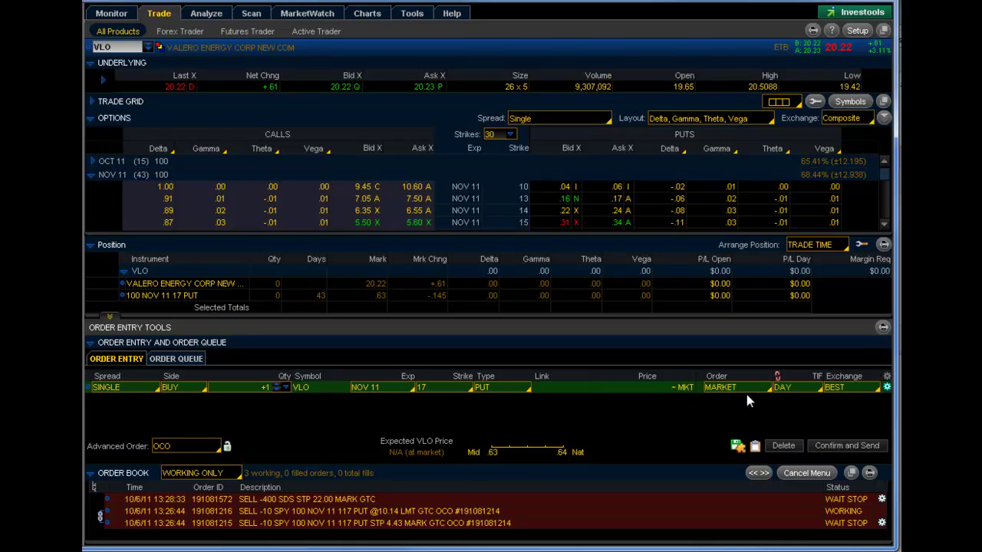
click(783, 389)
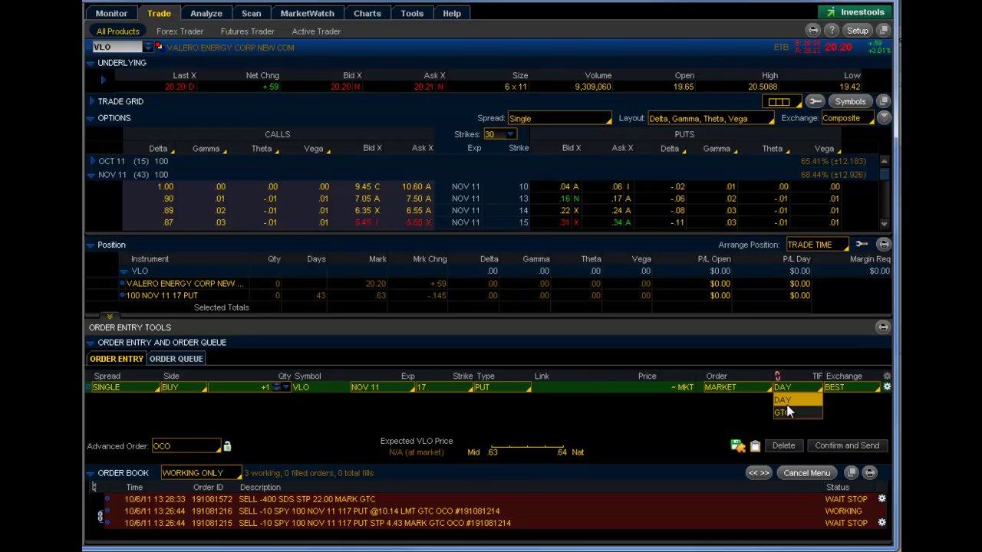
click(786, 408)
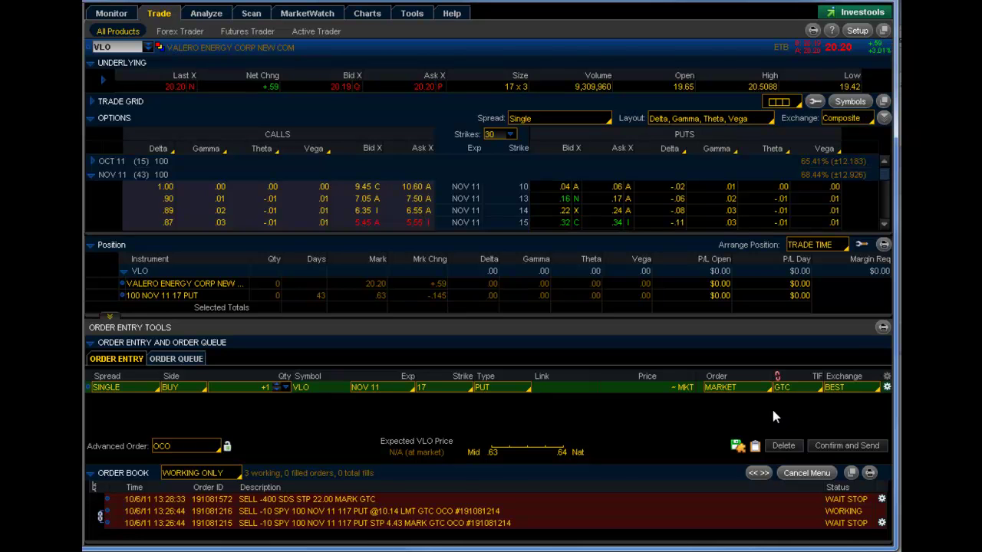
Check the price of the 61.8% Fibonacci retracement level on the VLO chart.
click(374, 17)
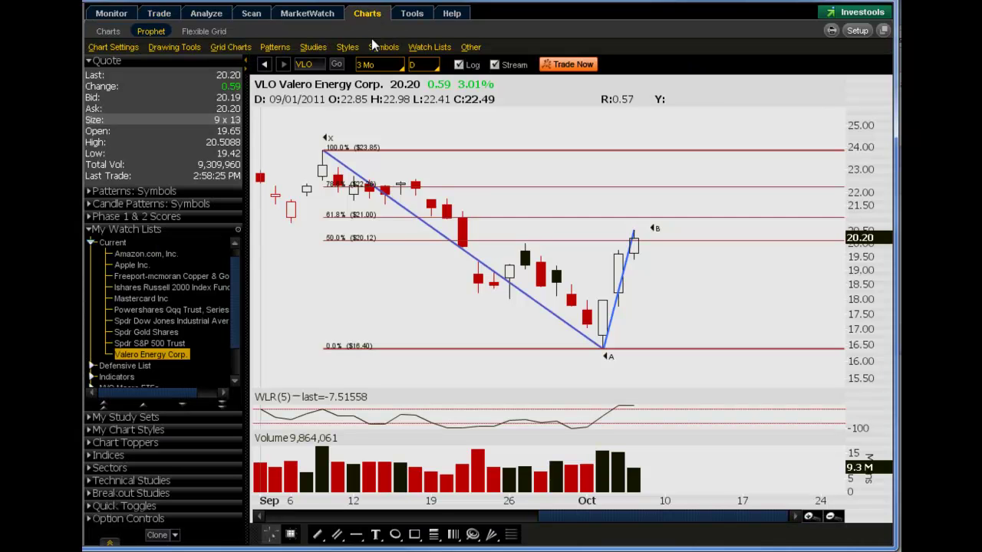
click(634, 221)
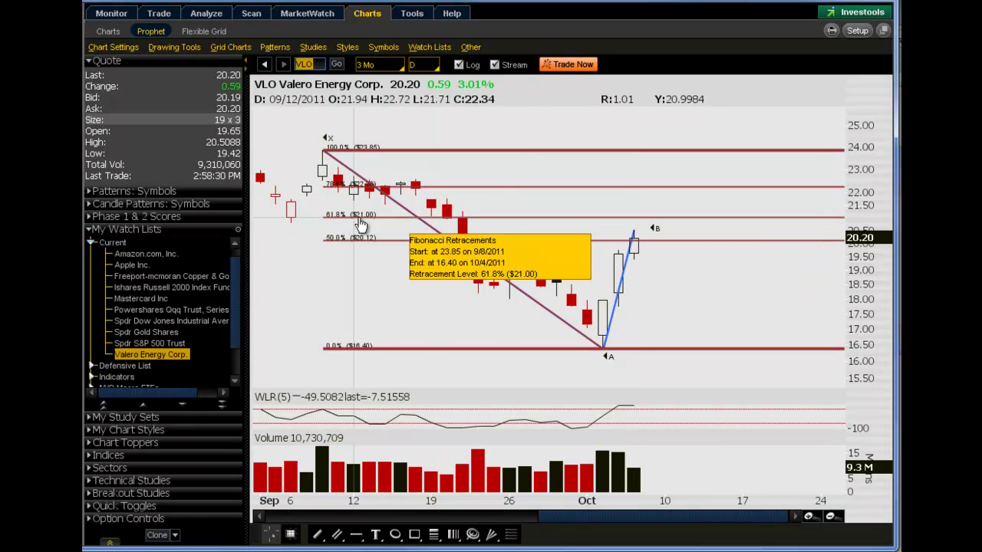
Add a second buy order for the NOV 11 17 put, and delete all draft orders from order entry.
click(159, 13)
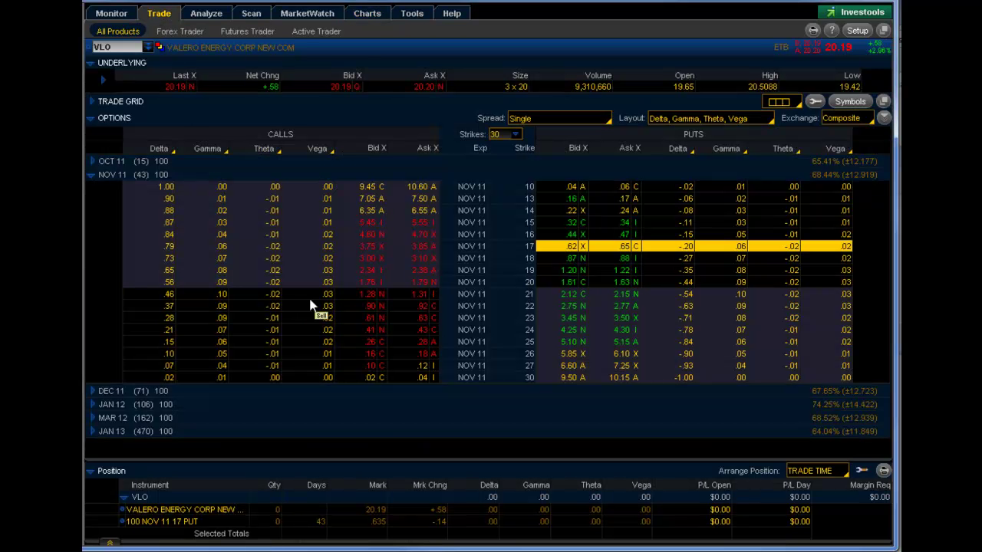
click(627, 247)
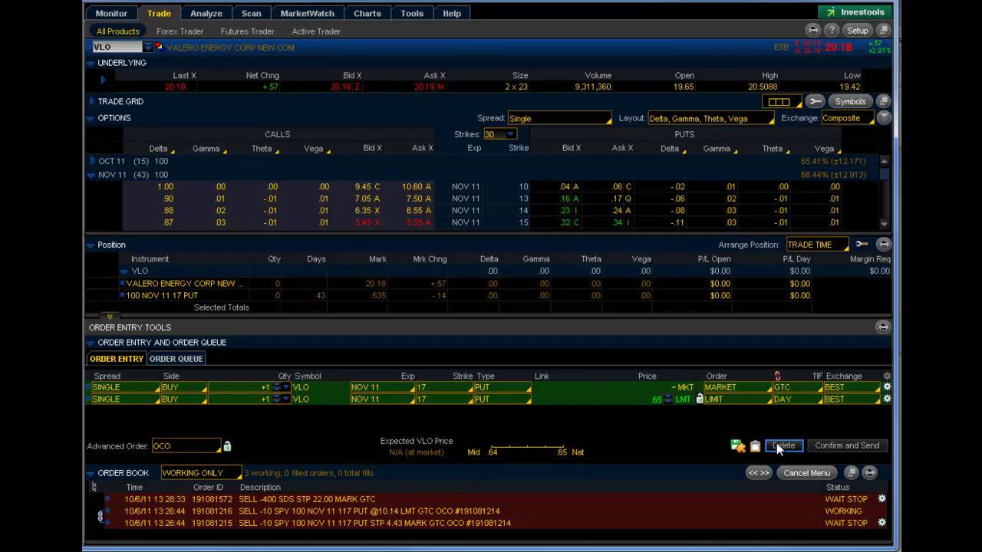
click(778, 445)
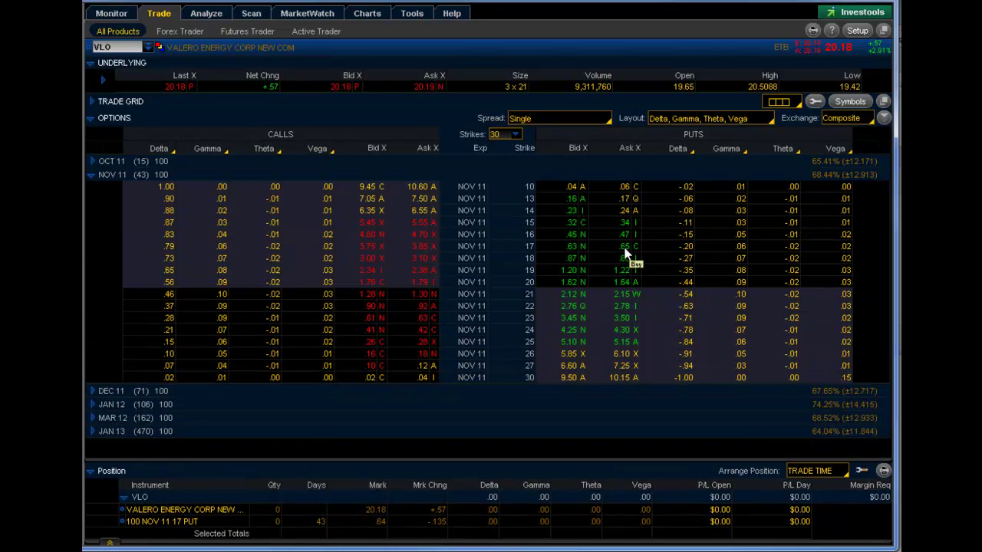
Create a fresh buy order for the VLO NOV 11 17 put as a MARKET order, good till cancelled (GTC).
click(626, 250)
click(717, 388)
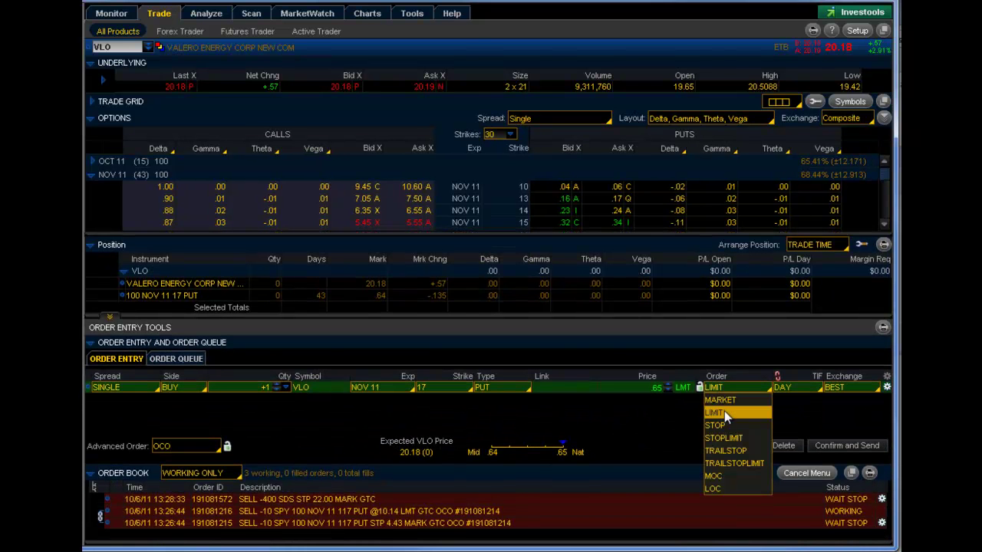
click(721, 400)
click(790, 388)
click(791, 415)
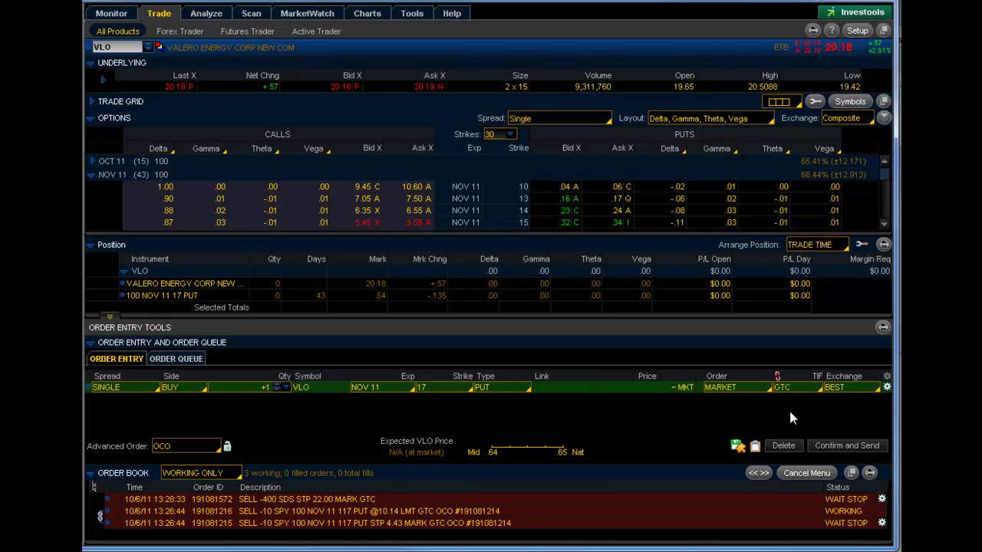
Open the put order's detailed settings and set its quantity to +10 contracts.
click(887, 389)
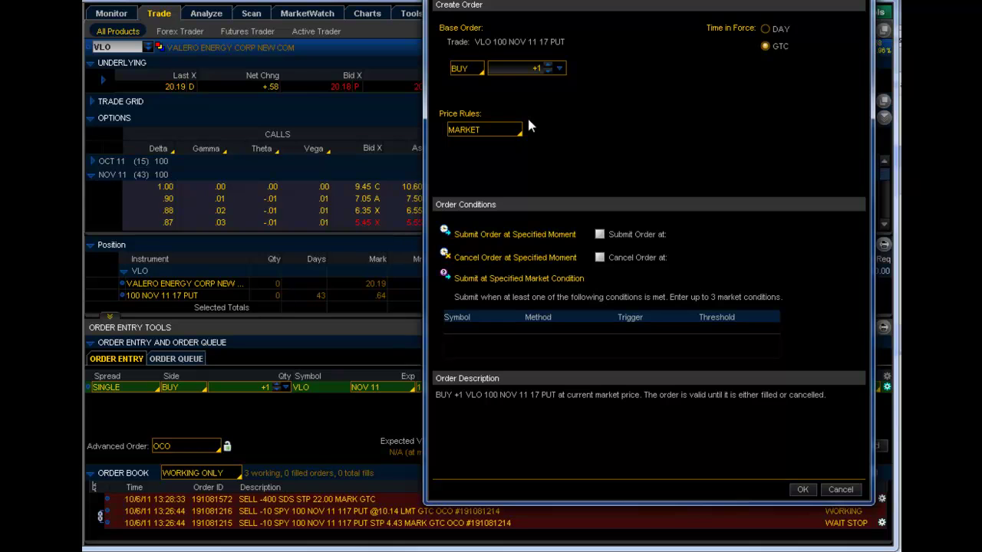
click(558, 68)
click(548, 82)
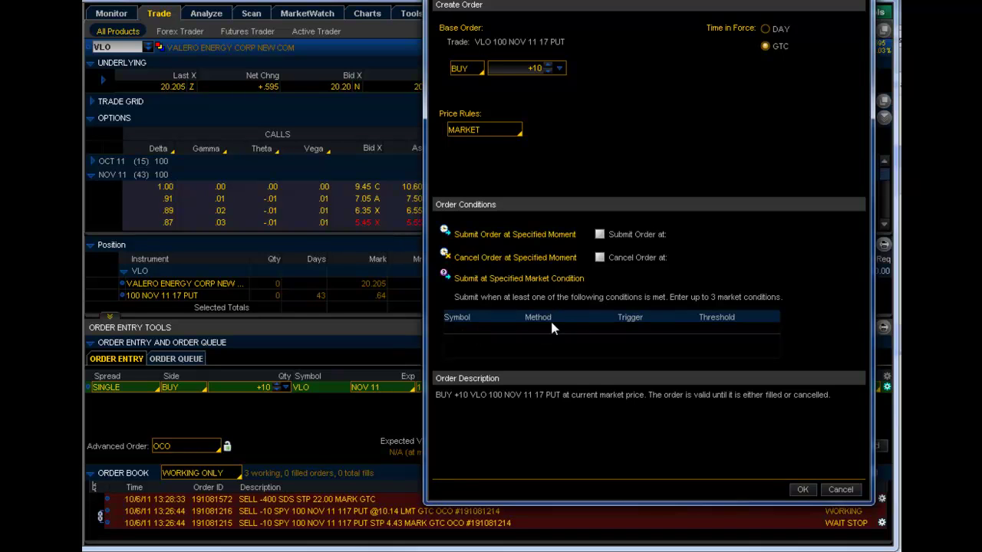
Add a market condition that submits the order when the VLO MARK is AT OR ABOVE 21.00, and accept the settings.
click(455, 328)
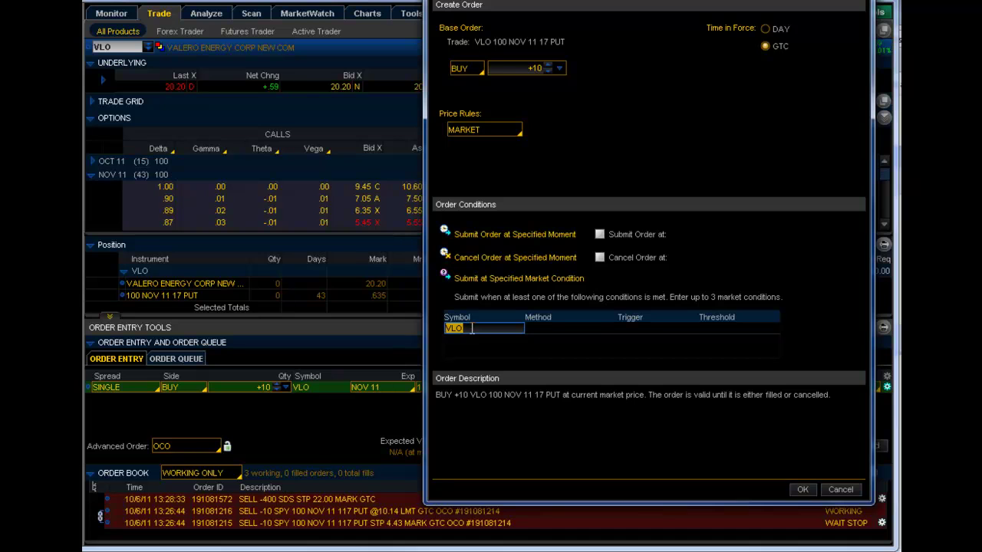
click(539, 328)
click(548, 330)
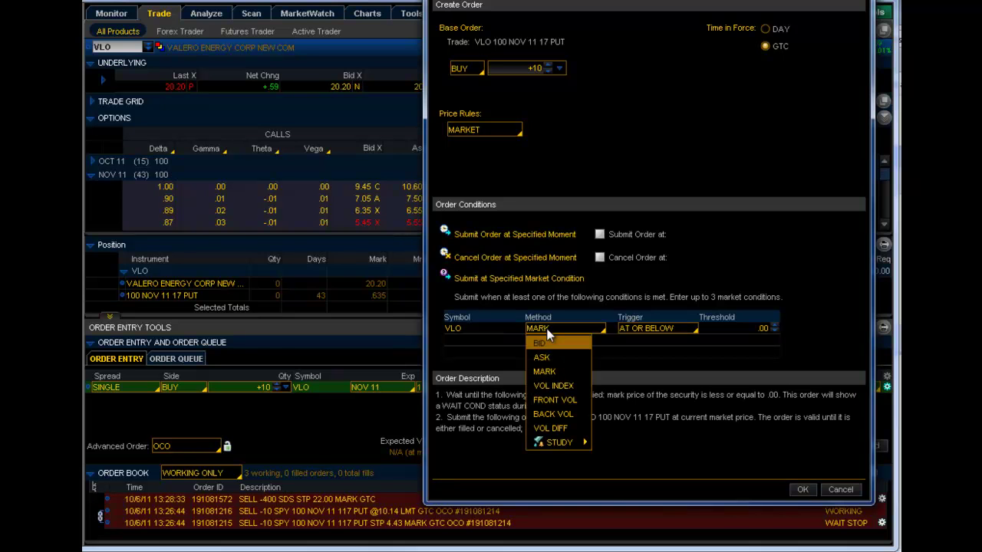
click(667, 329)
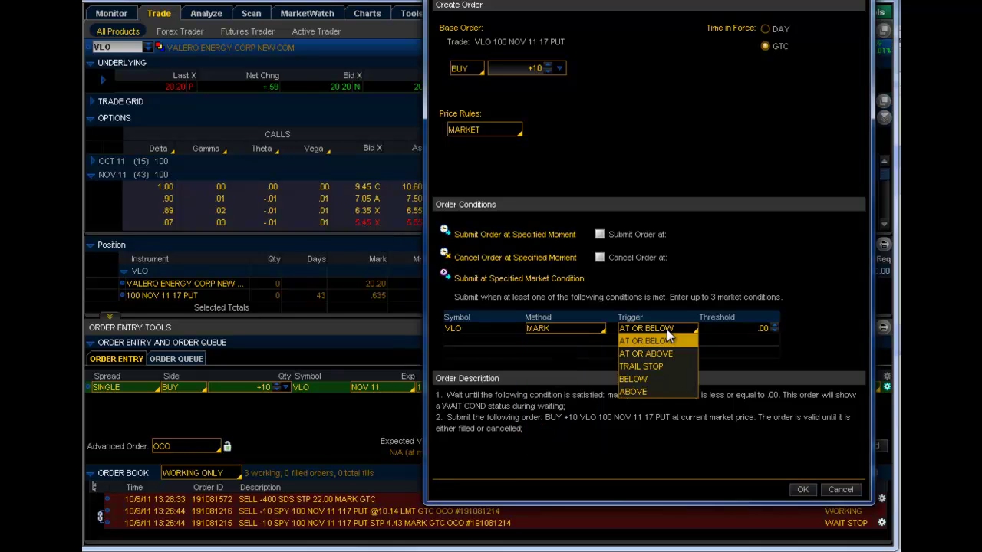
click(666, 354)
click(768, 329)
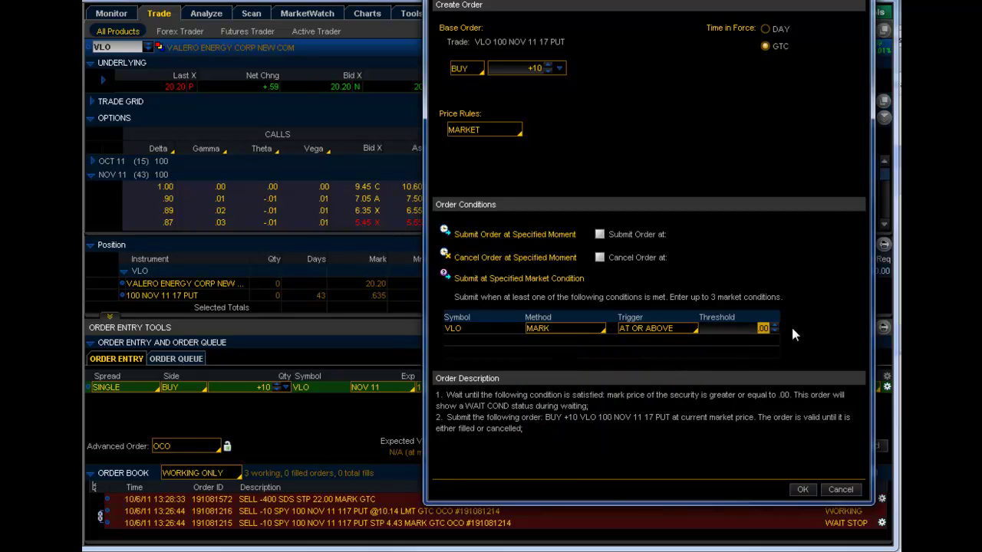
text(21)
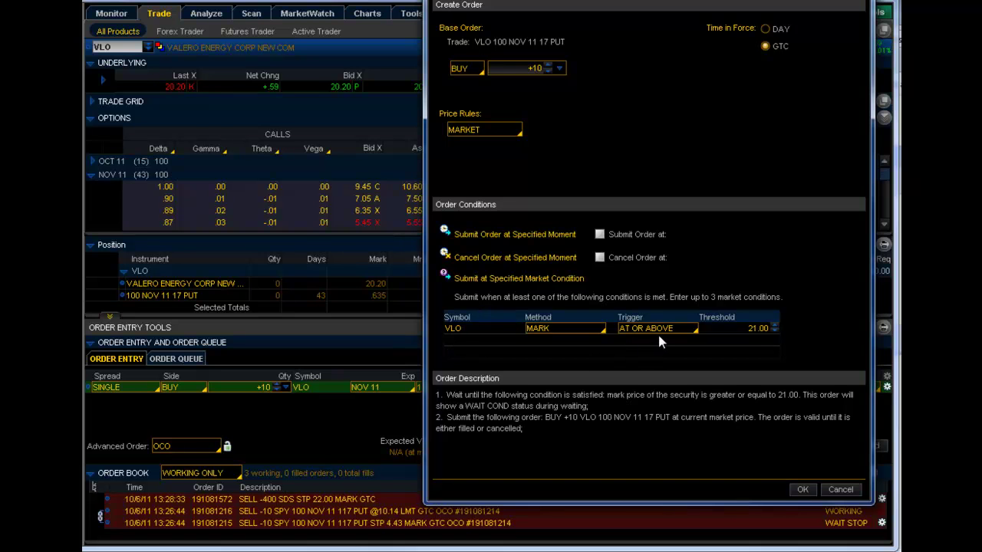
click(802, 490)
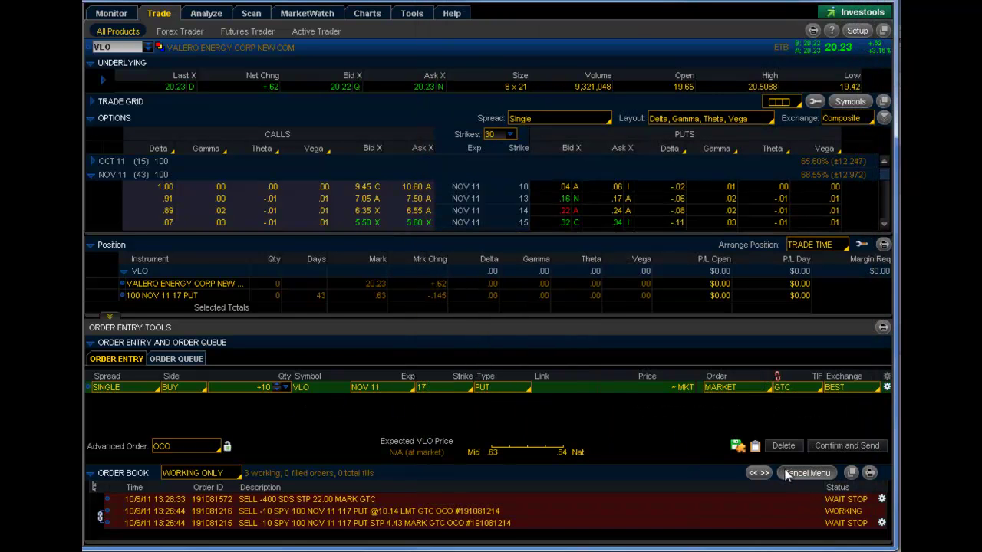
Set the advanced order type to Single Order, send the put order, and show it in the order book.
click(184, 445)
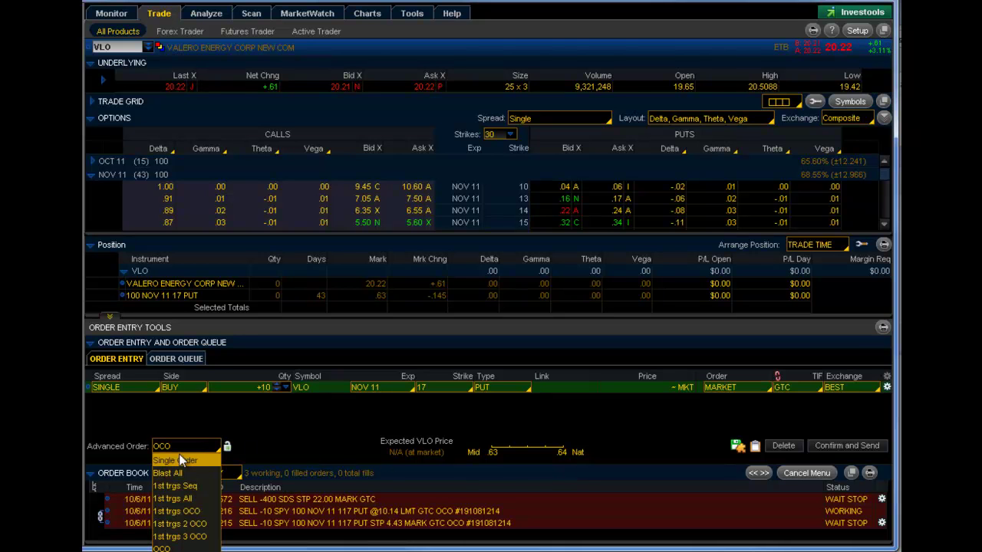
click(184, 460)
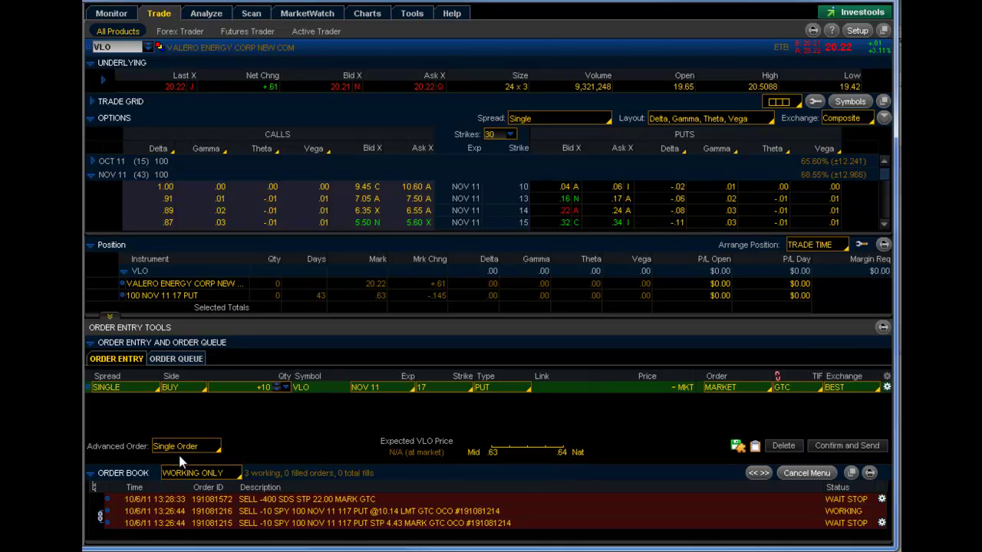
click(830, 447)
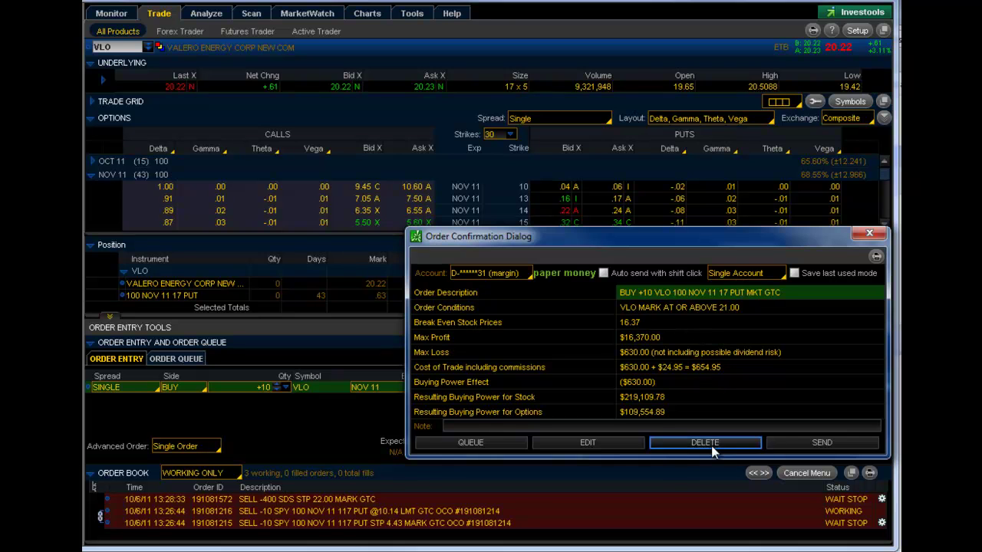
click(816, 440)
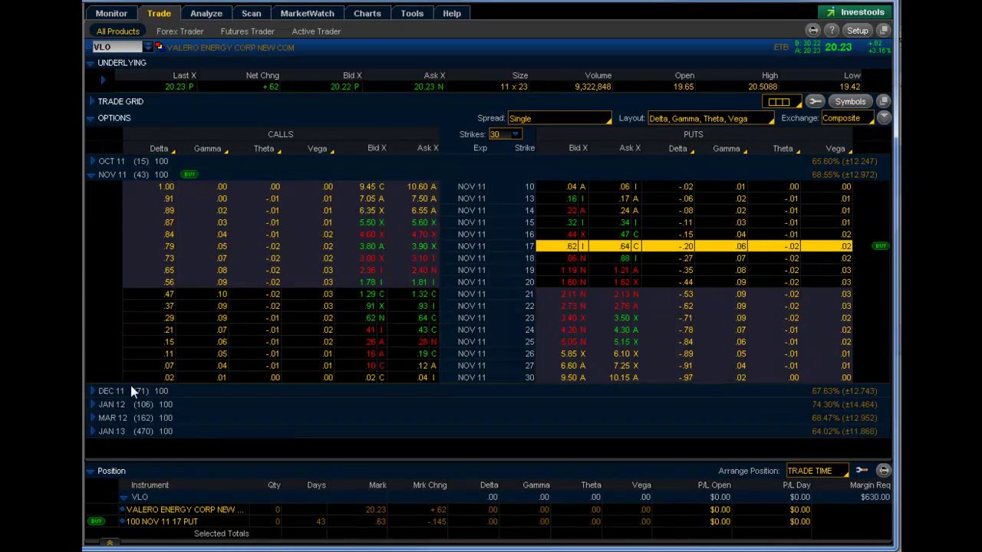
click(110, 541)
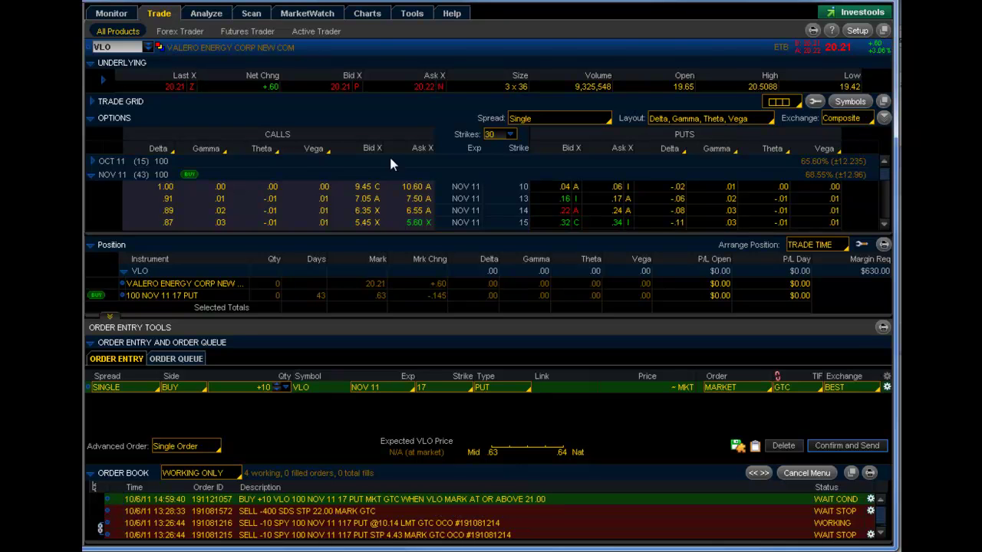
Review the end of the A to B trendline on the VLO chart.
click(366, 13)
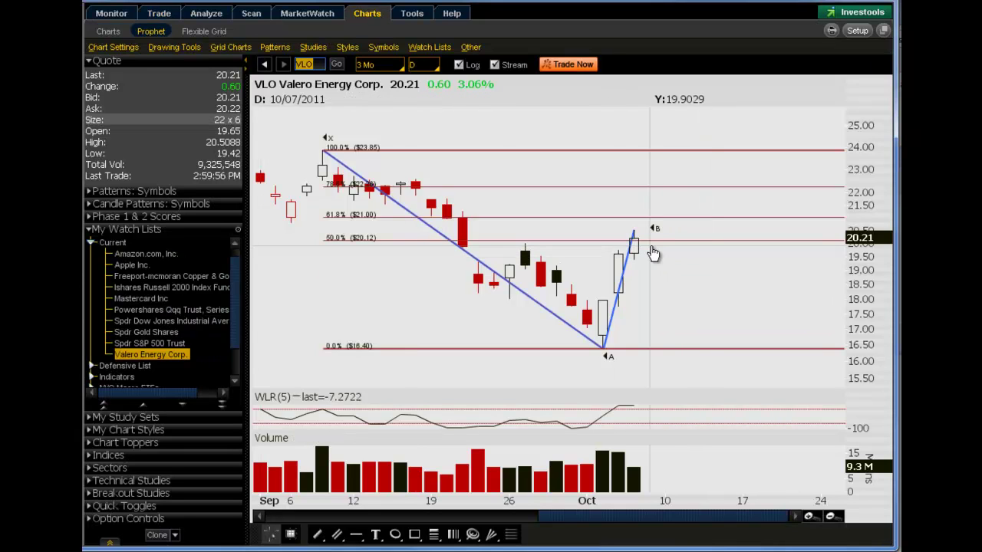
mouse_move(636, 239)
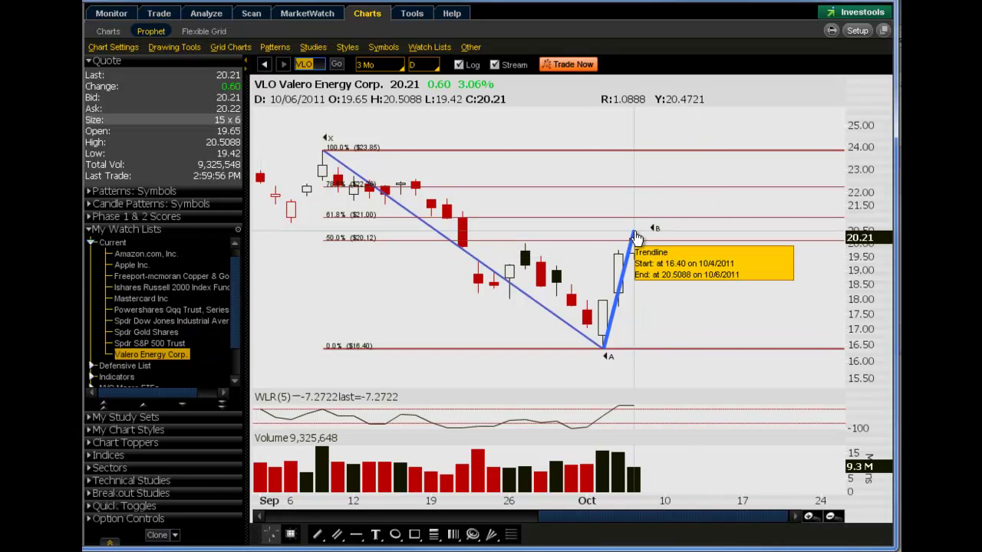